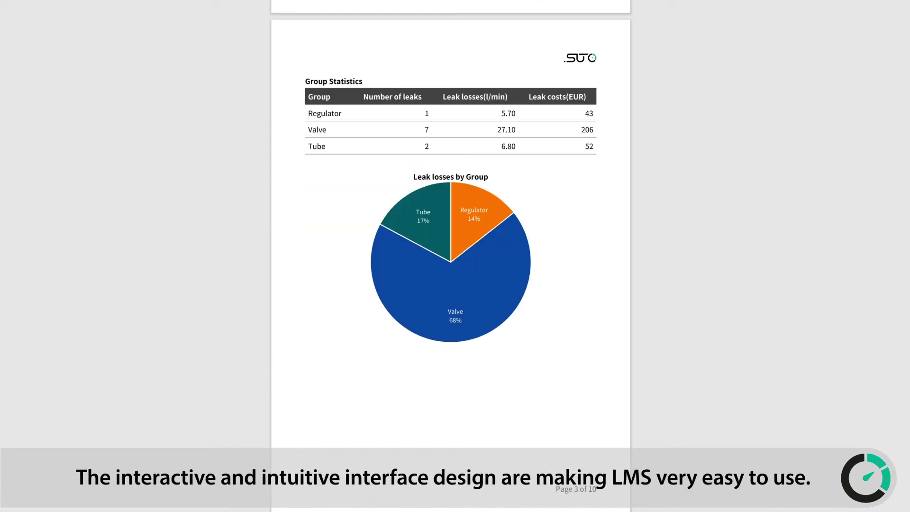
# Scroll the License page to check the valid LMS 1.0.0 build 1207_2008 license.
pyautogui.scroll(-20, 451, 256)
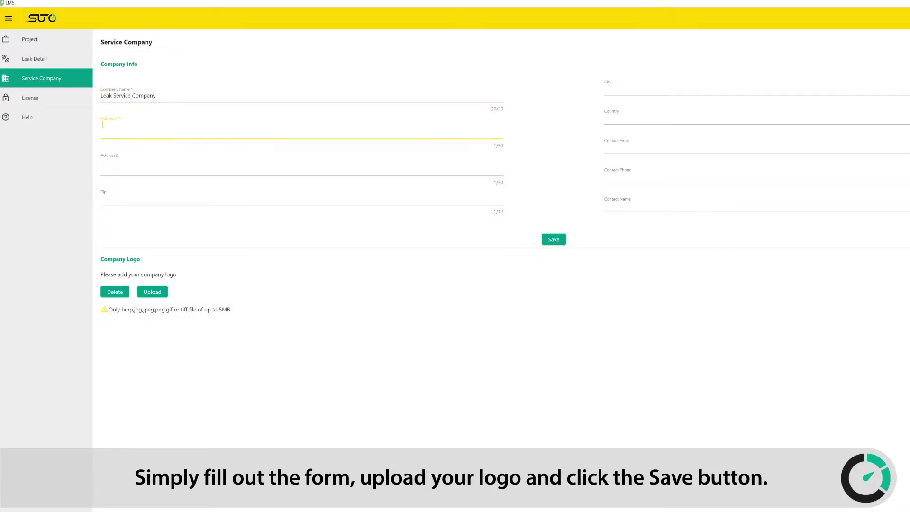
# Enter the service company's two address lines, zip code, city and country.
pyautogui.write('Production .Phase A')
pyautogui.press('Tab')
pyautogui.write('Leak Street 1')
pyautogui.press('Tab')
pyautogui.write('123456')
pyautogui.press('Tab')
pyautogui.write('Leak City')
pyautogui.press('Tab')
pyautogui.write('ABC')
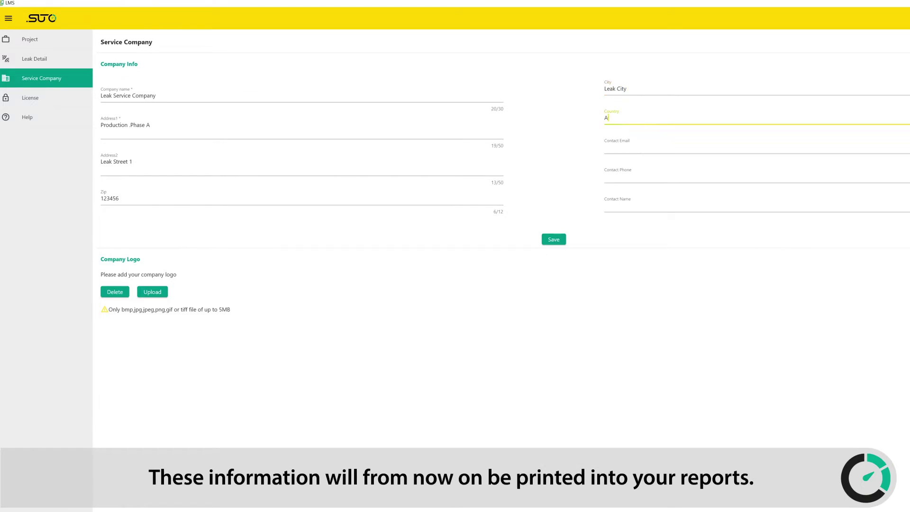
# Fill in the contact e-mail, phone and name, add a company logo, and save.
pyautogui.press('Tab')
pyautogui.press('Tab')
pyautogui.write('12345678900')
pyautogui.press('Tab')
pyautogui.write('Jason')
pyautogui.click(153, 292)
pyautogui.click(551, 240)
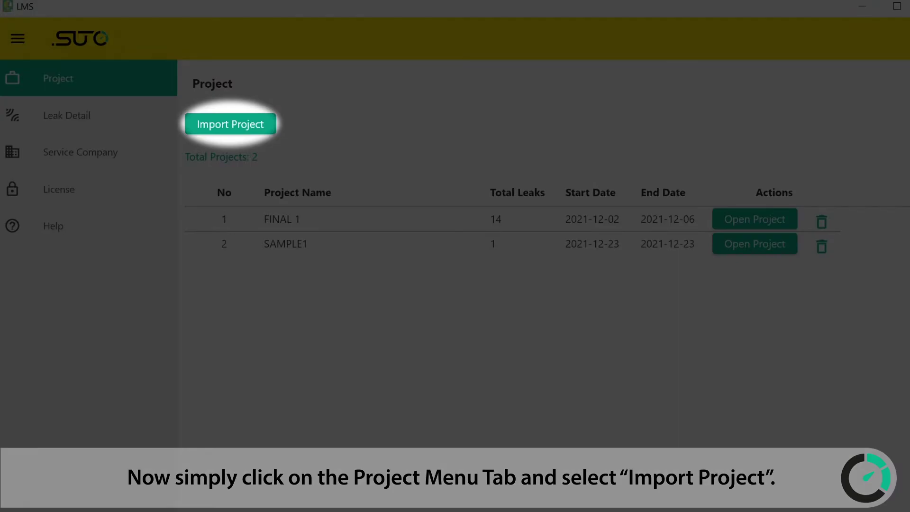
# Import the Example project.proj folder from 8484 CS > LMS video documents.
pyautogui.click(234, 122)
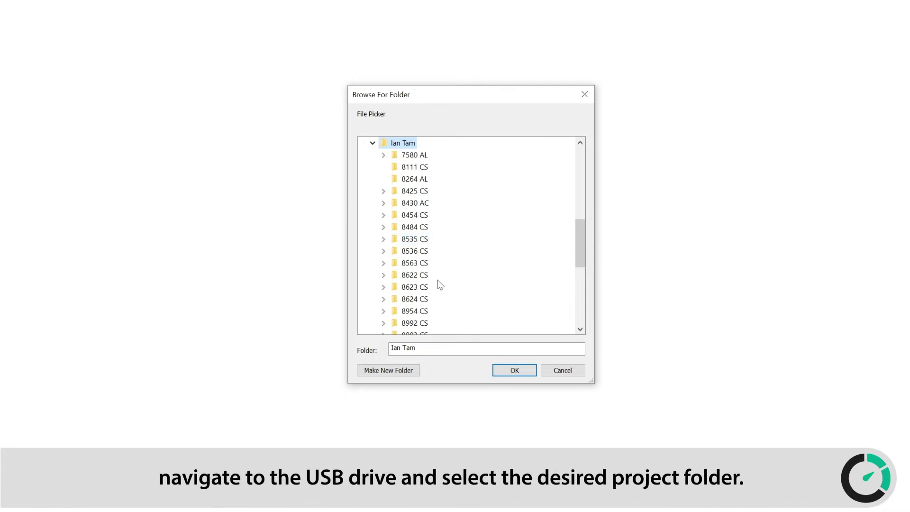
pyautogui.click(414, 191)
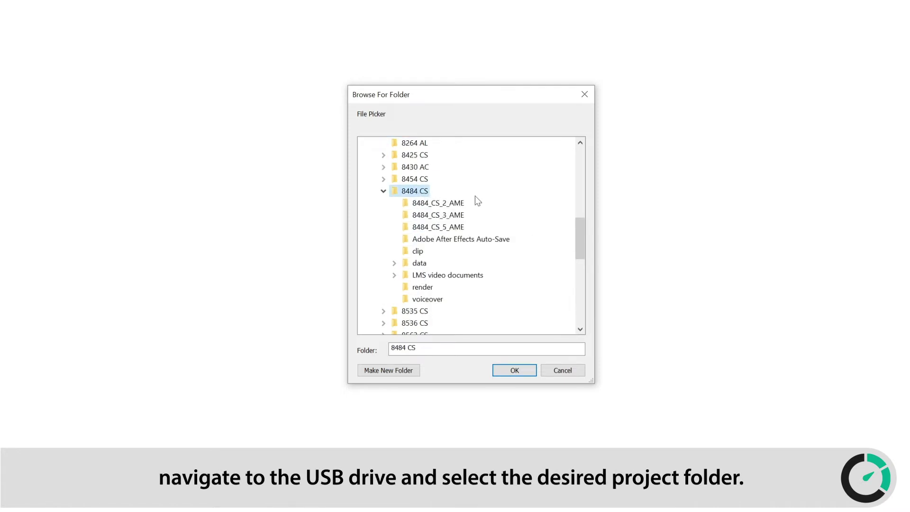
pyautogui.click(469, 275)
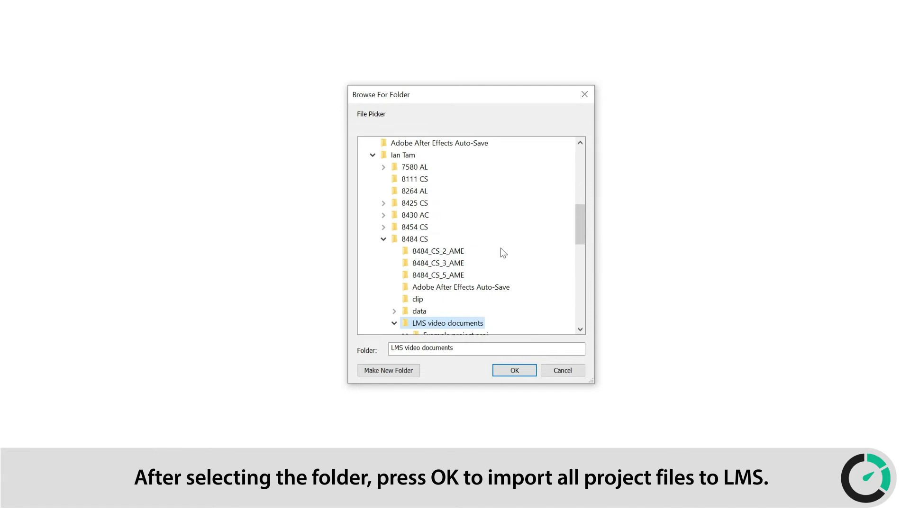
pyautogui.scroll(-2, 555, 217)
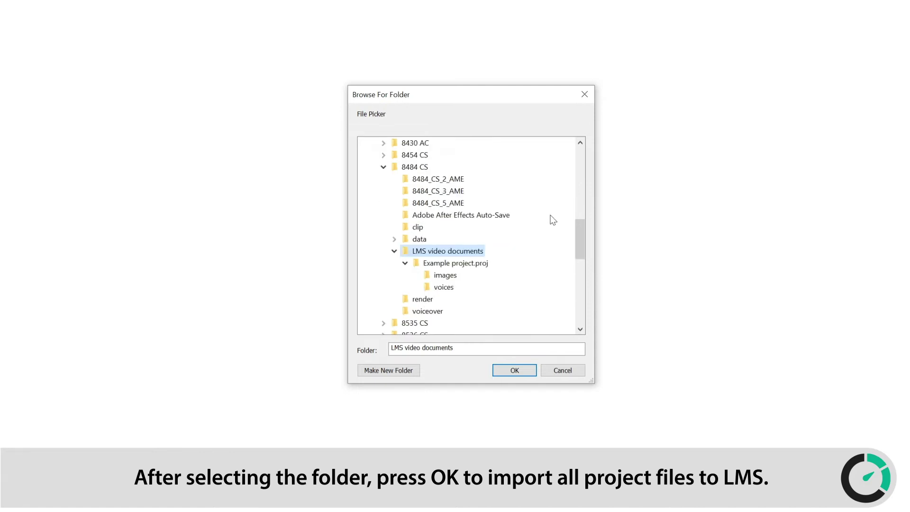
pyautogui.click(477, 266)
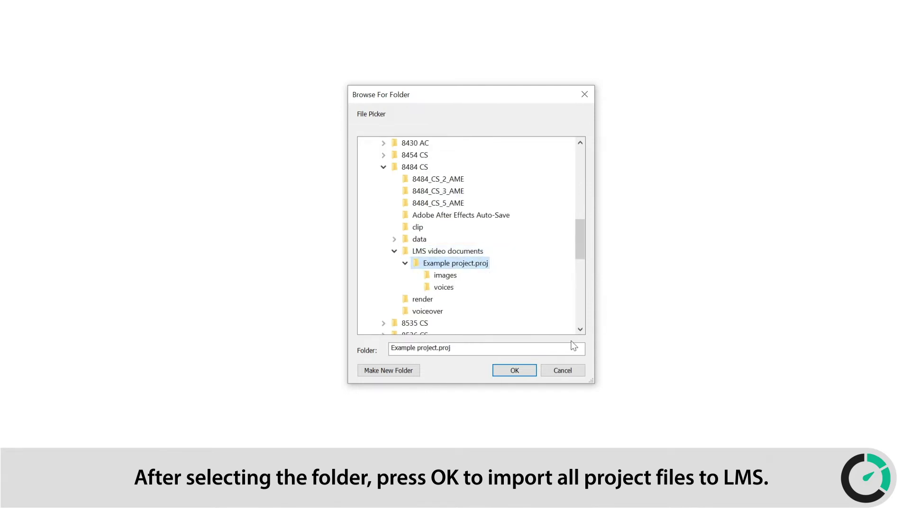
pyautogui.click(508, 375)
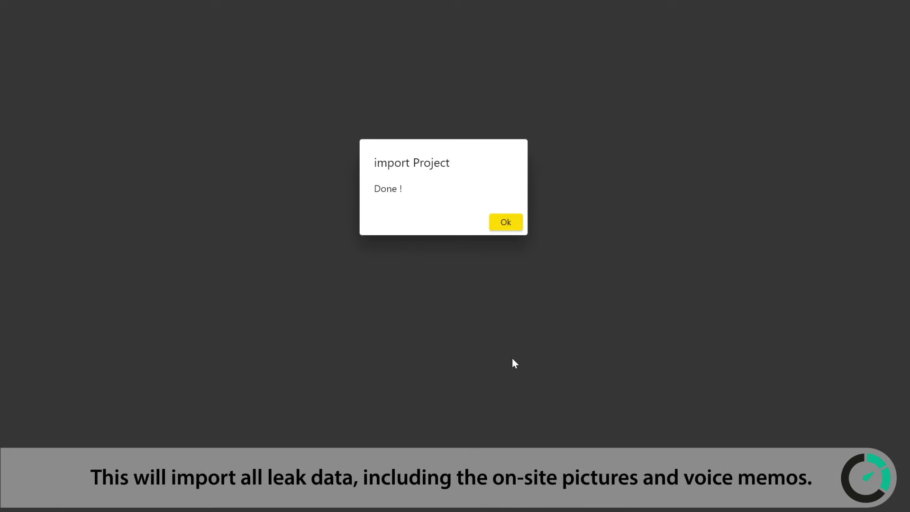
# Dismiss the import's "Done !" message.
pyautogui.press('Return')
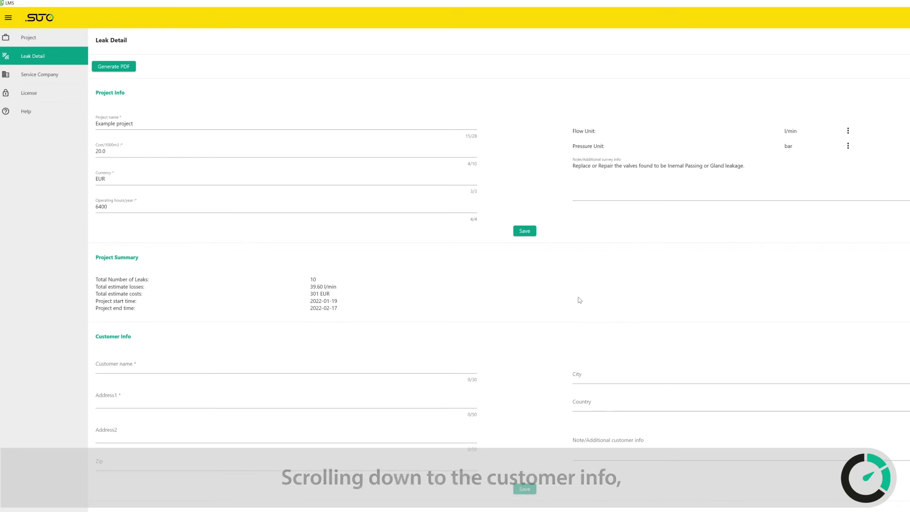
# Enter the customer's name, first address line and zip code, then save and confirm.
pyautogui.scroll(-1, 580, 300)
pyautogui.scroll(-3, 580, 300)
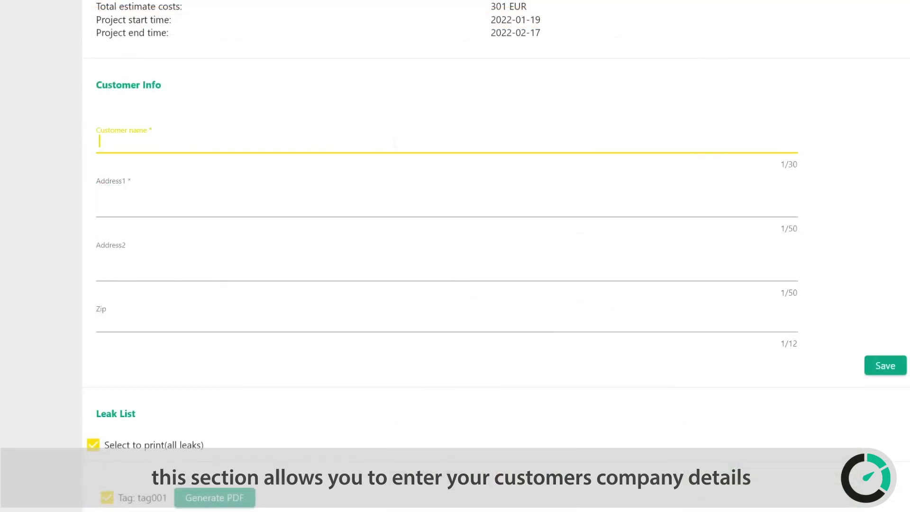
pyautogui.write('Customer A')
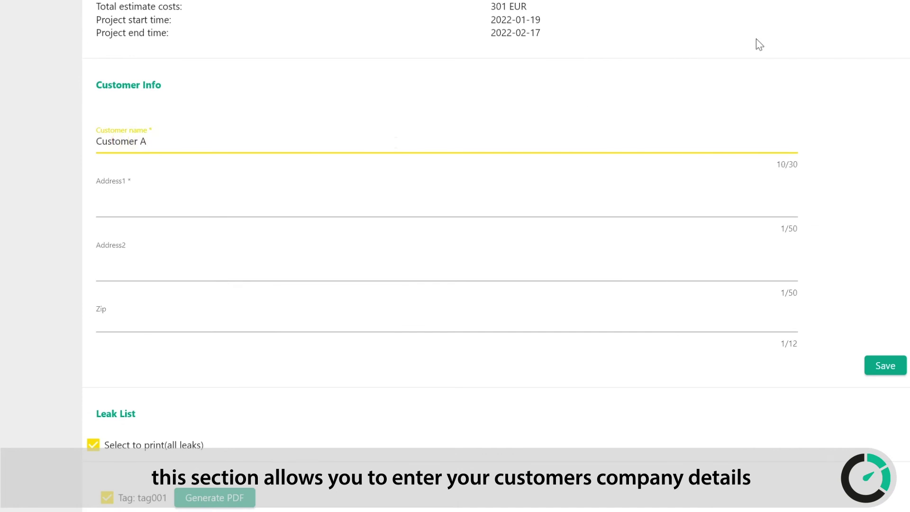
pyautogui.click(507, 221)
pyautogui.write('Address A')
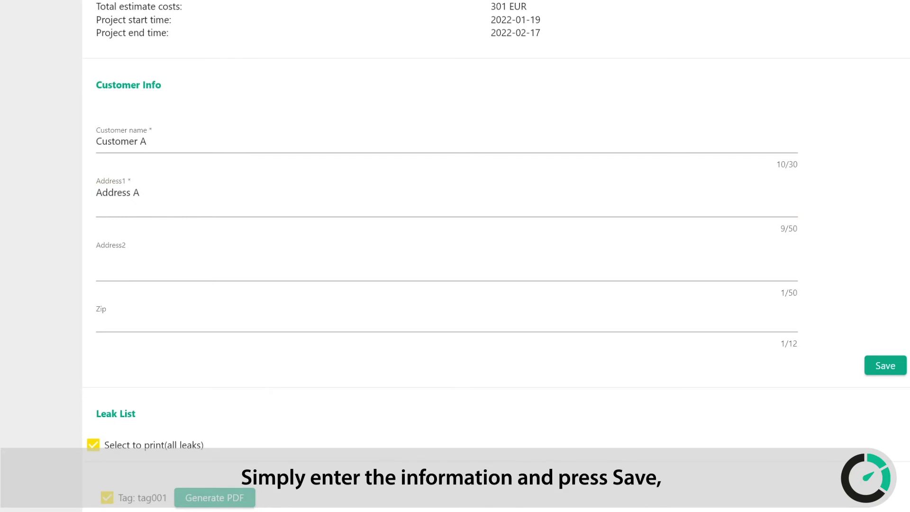
pyautogui.click(306, 315)
pyautogui.write('1234567')
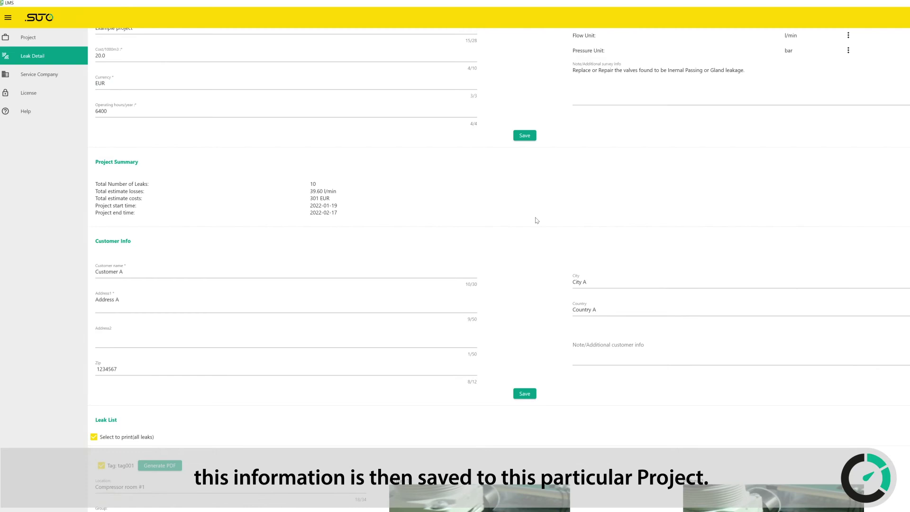
pyautogui.click(526, 397)
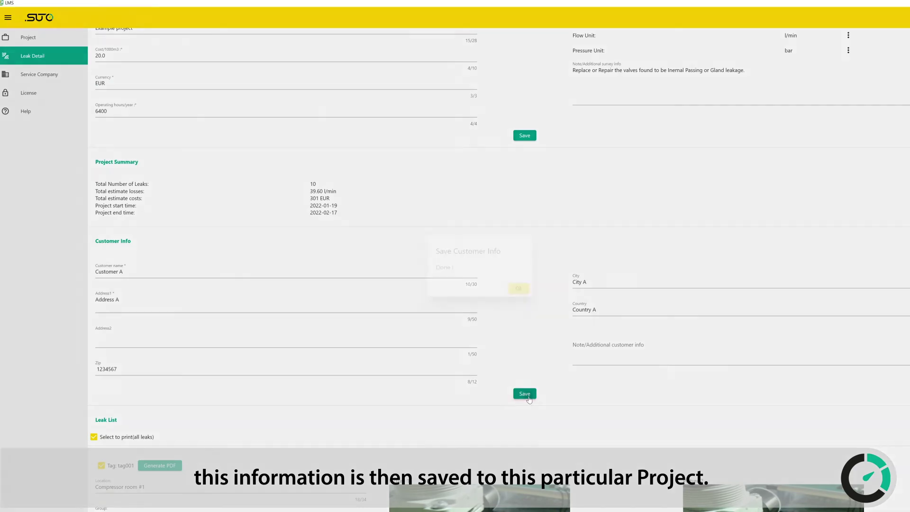
pyautogui.click(519, 288)
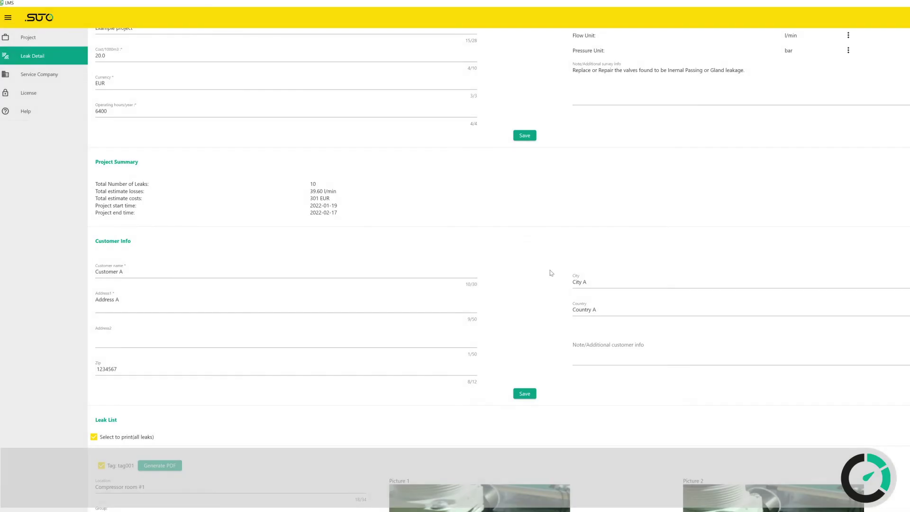
# Scroll down to the Leak List showing tag001 in Compressor room #1, group Regulator.
pyautogui.scroll(-6, 551, 273)
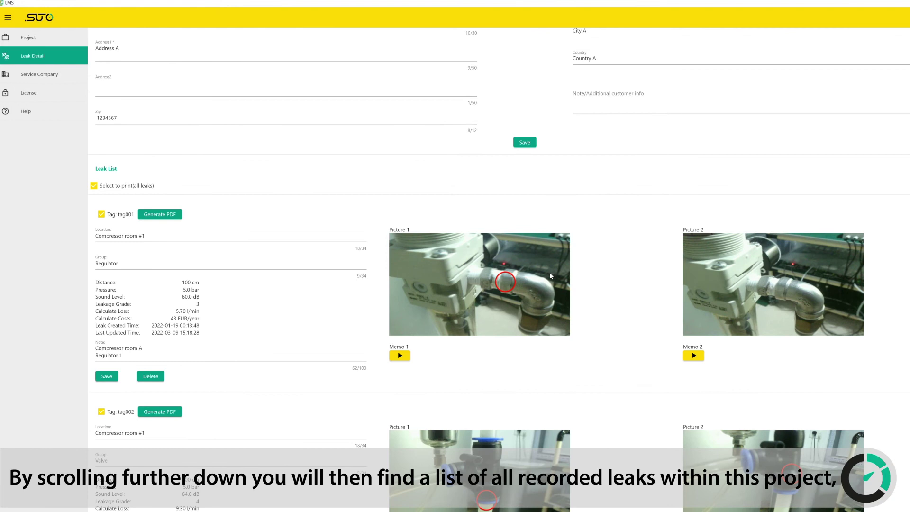
pyautogui.scroll(-1, 551, 275)
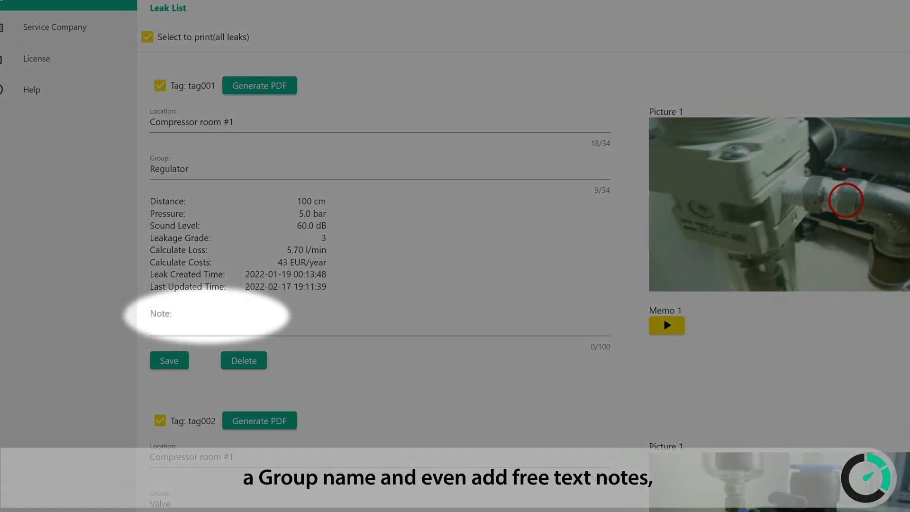
# Write tag001's note as lines 'Compressor room A', 'Regulator 1' and 'LeakageGrade'.
pyautogui.click(161, 314)
pyautogui.write('C')
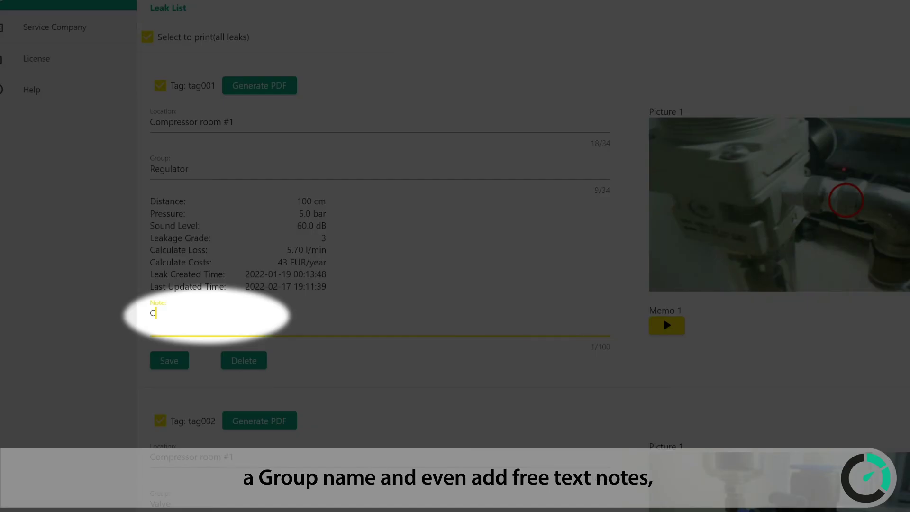
pyautogui.write('ompres')
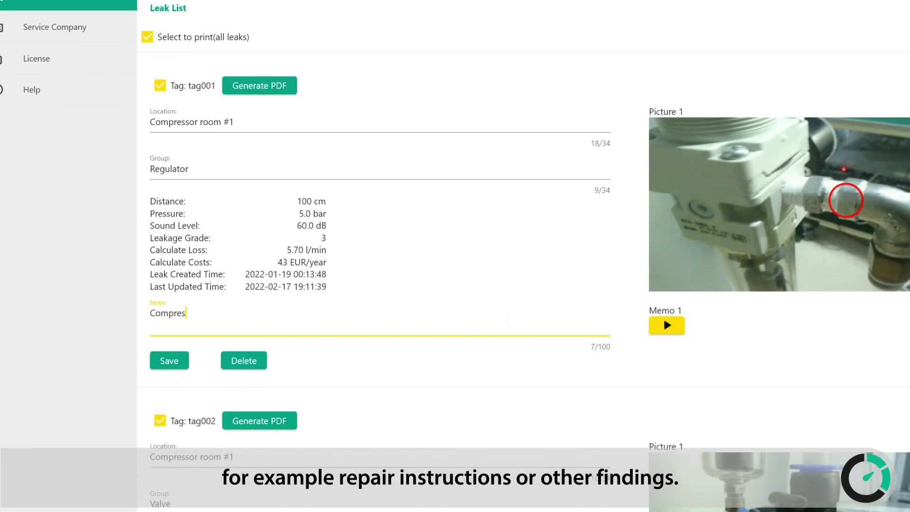
pyautogui.write('sor room A')
pyautogui.press('Return')
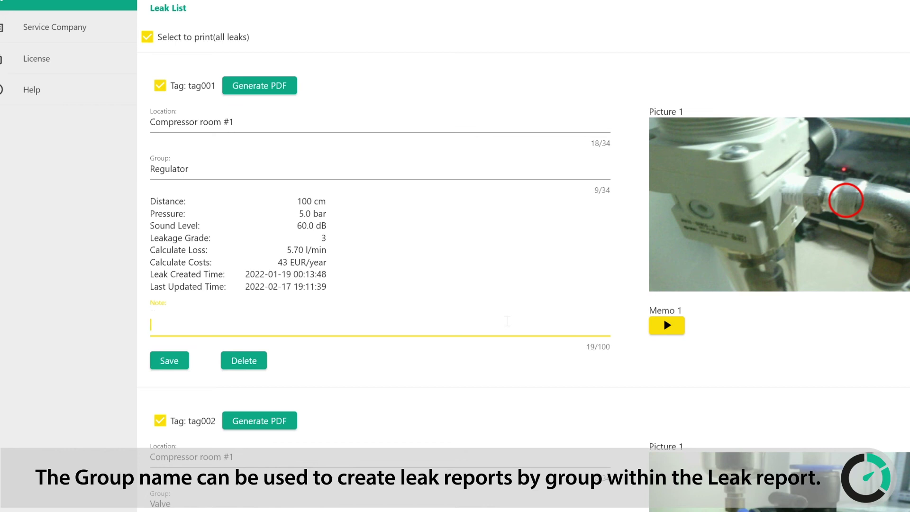
pyautogui.write('Reg')
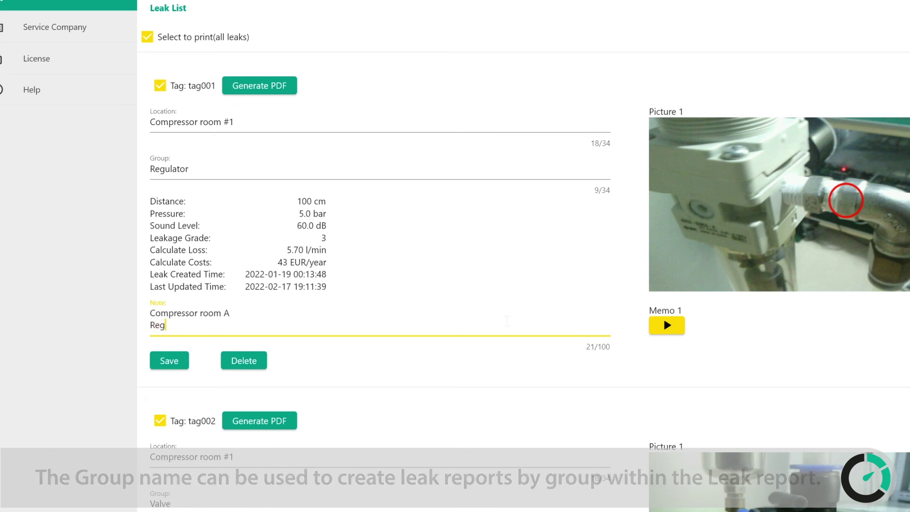
pyautogui.write('ulator ')
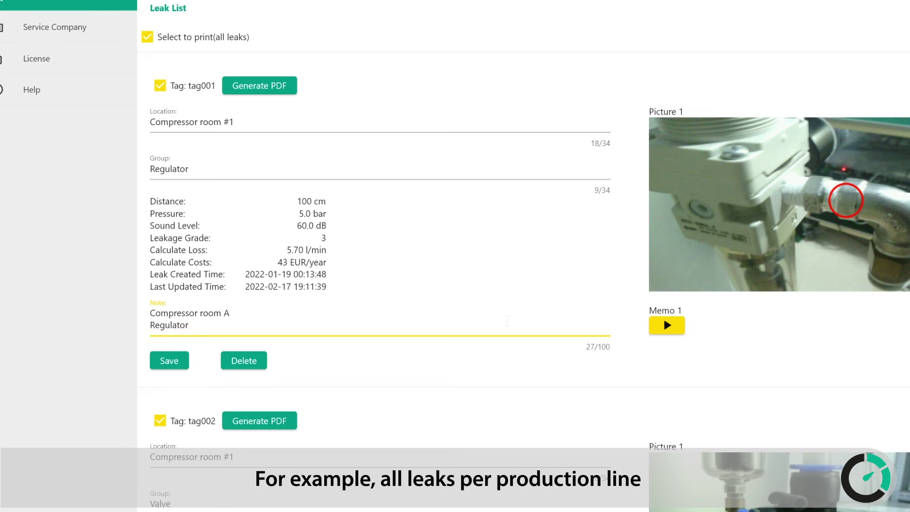
pyautogui.write('1')
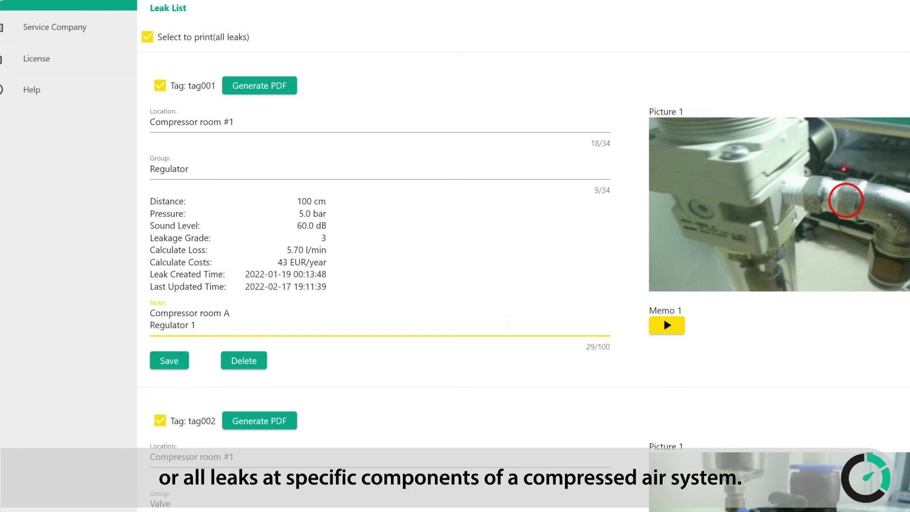
pyautogui.press('Return')
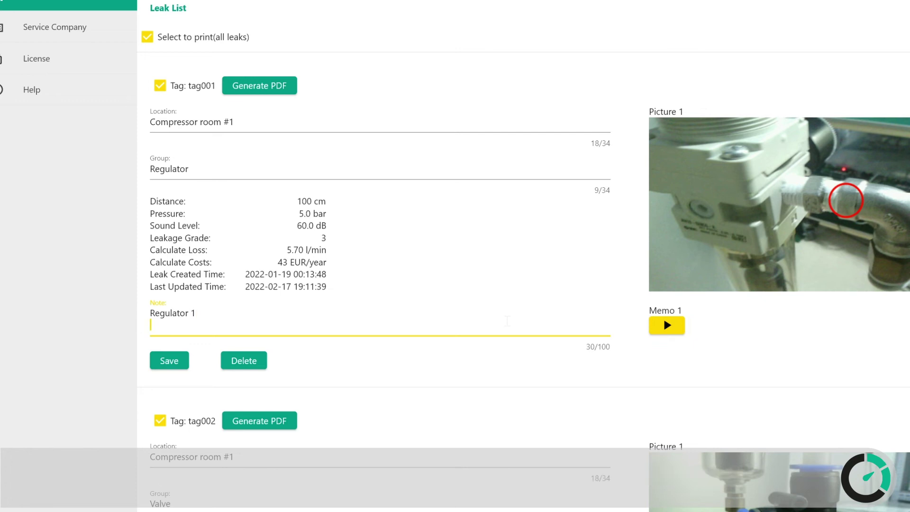
pyautogui.write('Leak')
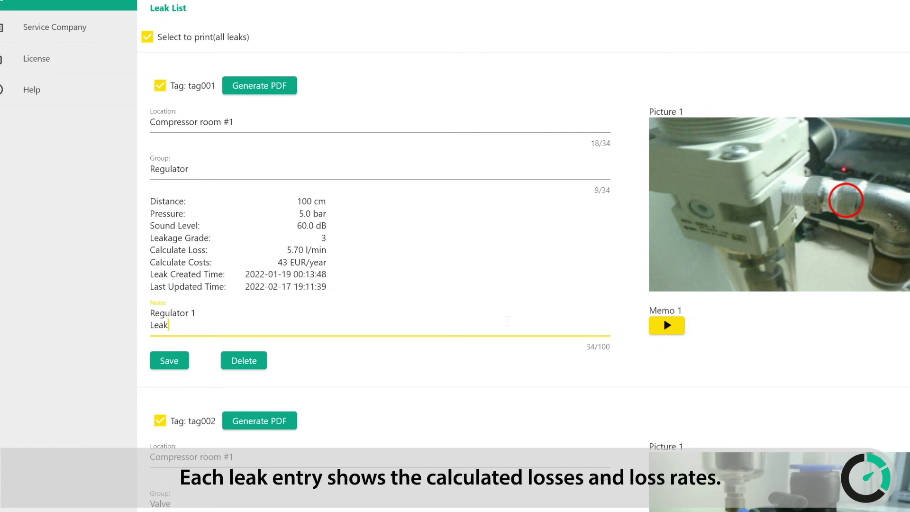
pyautogui.write('ageGrade')
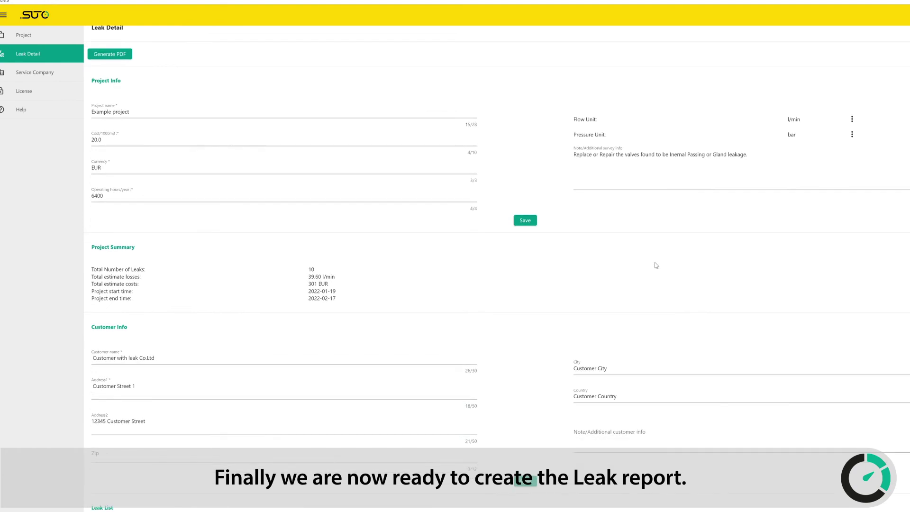
pyautogui.scroll(-5, 656, 266)
pyautogui.scroll(-2, 657, 265)
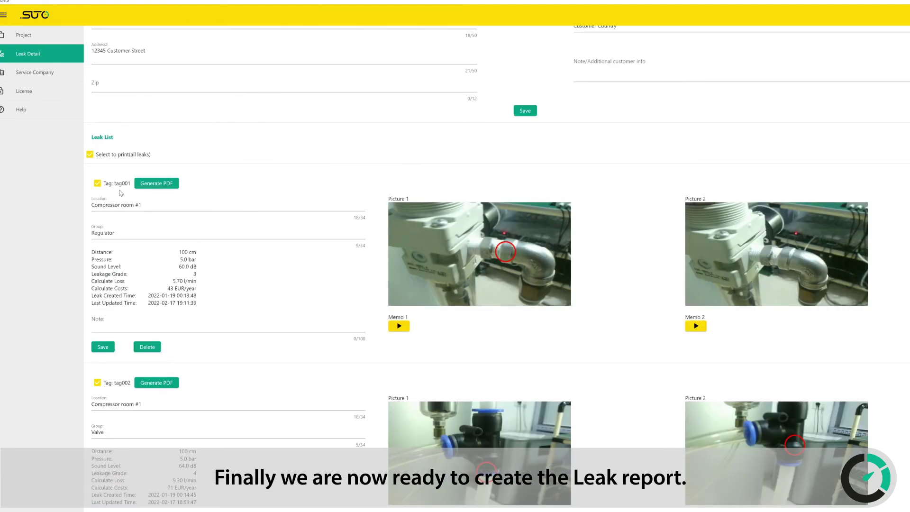
pyautogui.scroll(-3, 120, 273)
pyautogui.scroll(-12, 120, 273)
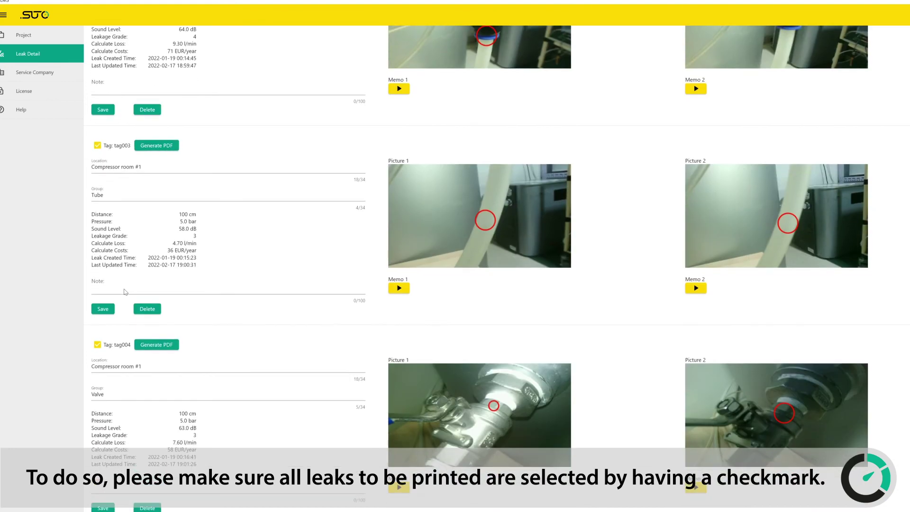
pyautogui.scroll(-13, 116, 315)
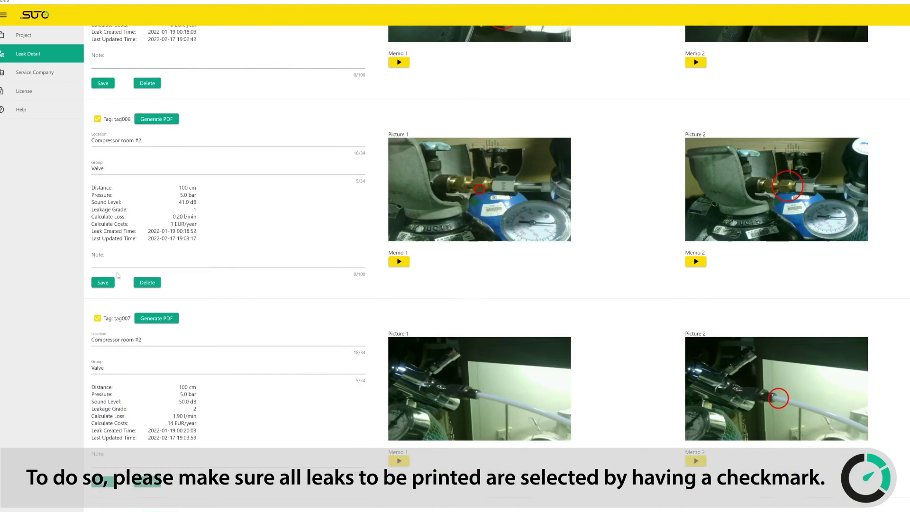
pyautogui.scroll(-7, 113, 269)
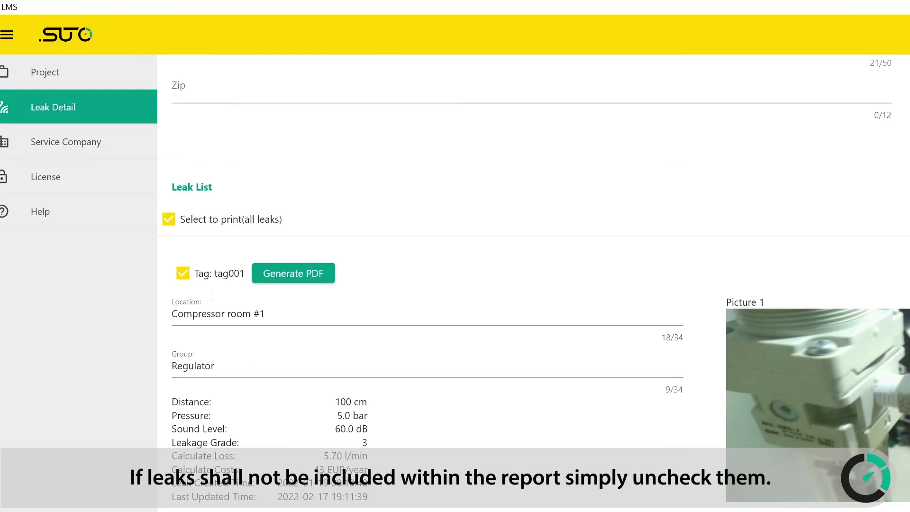
pyautogui.click(183, 280)
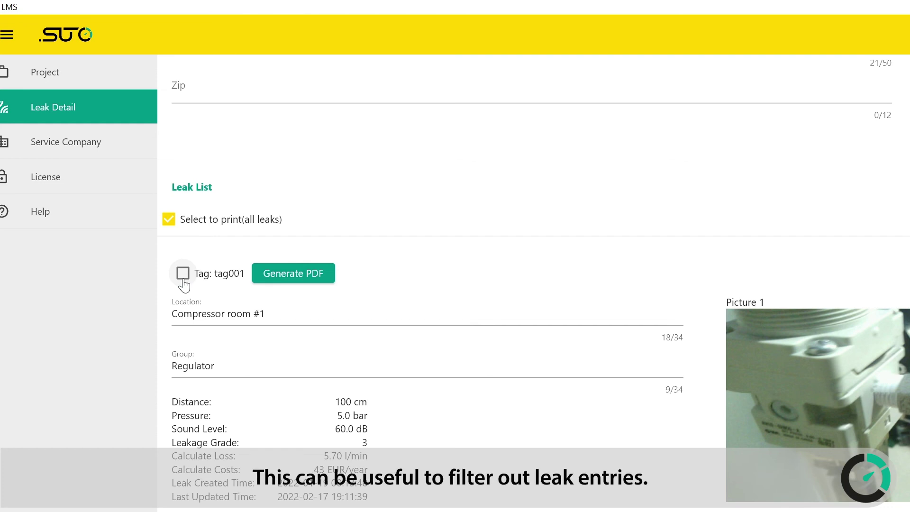
pyautogui.click(183, 274)
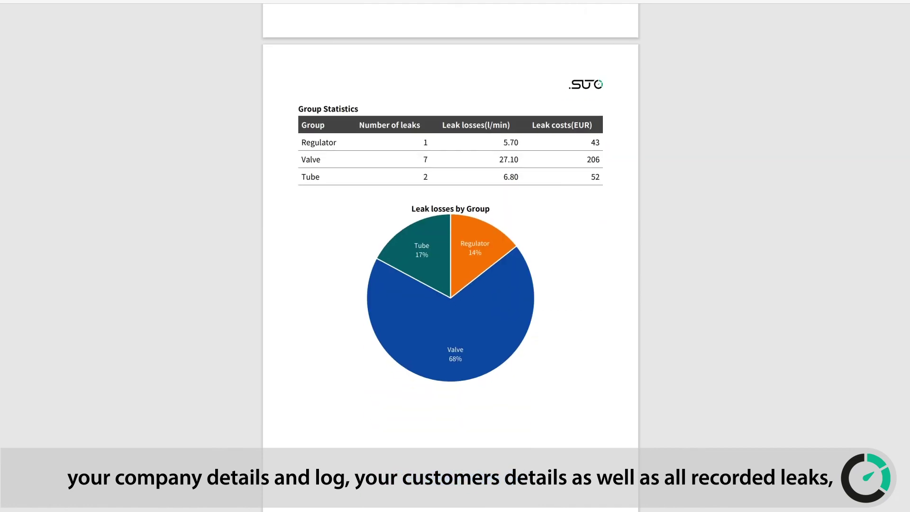
pyautogui.scroll(-20, 451, 253)
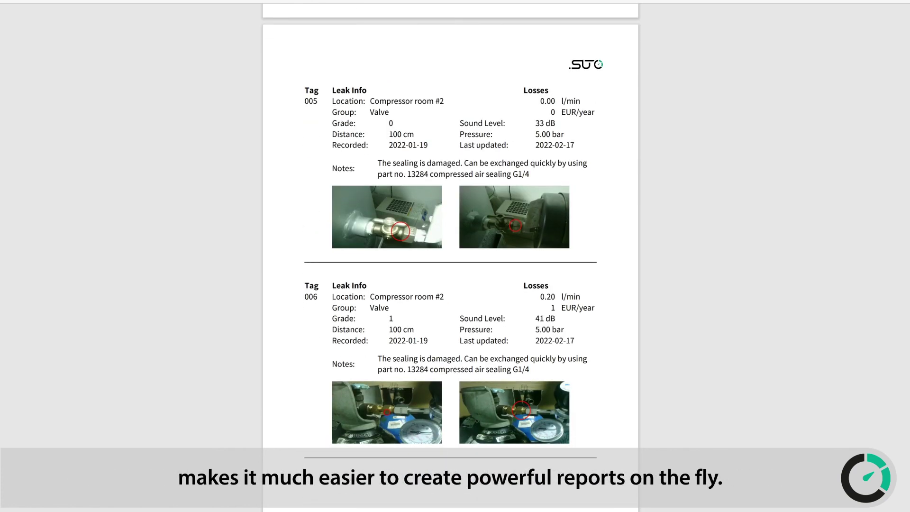
# Scroll through the PDF report to the per-leak details for tags 009 and 010.
pyautogui.scroll(-18, 450, 273)
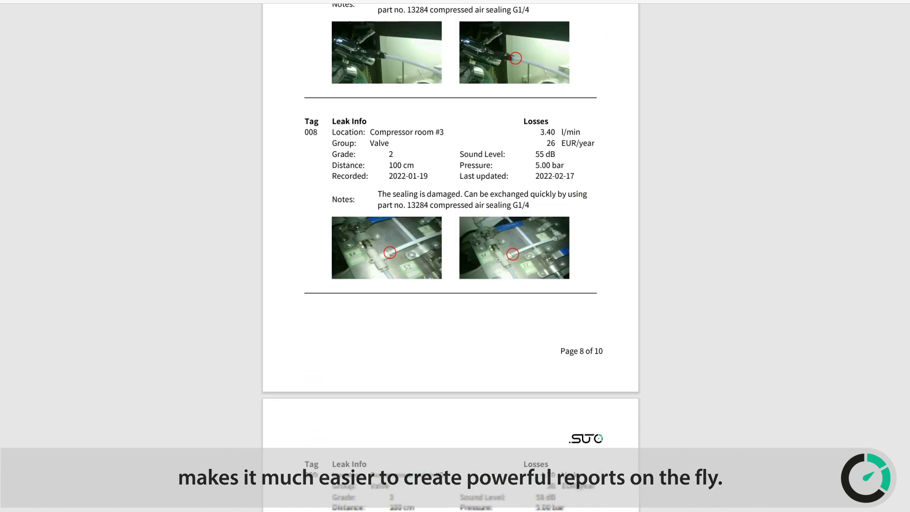
pyautogui.scroll(-4, 451, 256)
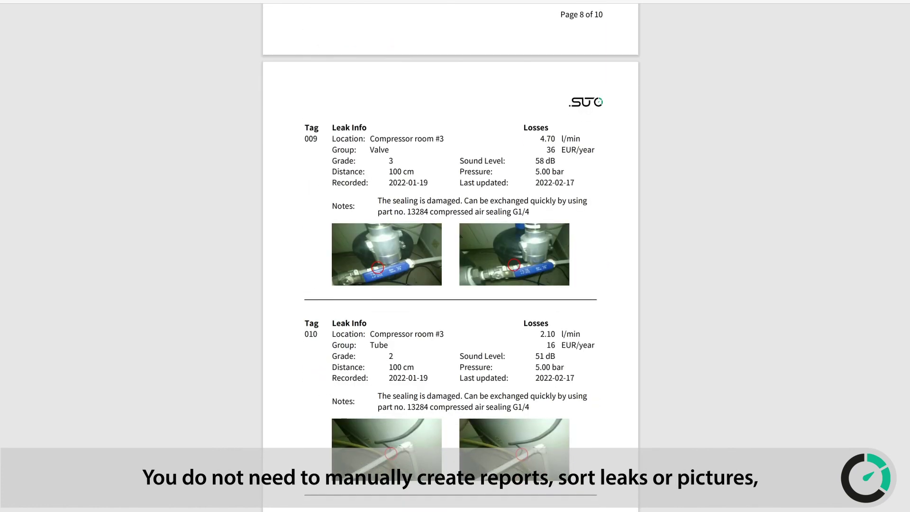